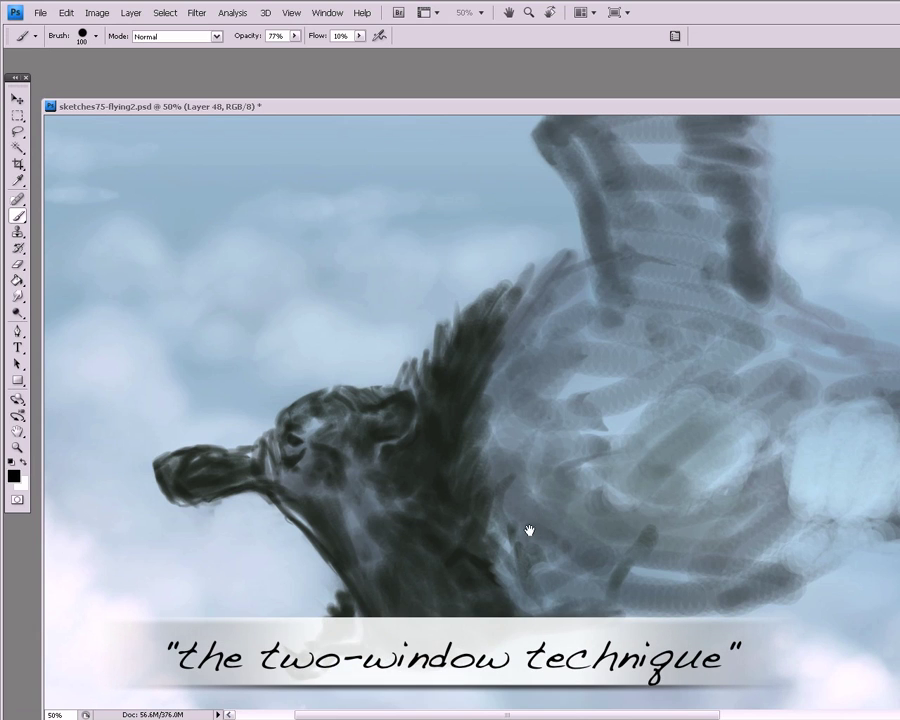
- Paint thin dark curly hair strokes along the top of the creature's head, checking zoomed out
drag(529, 530, 582, 453)
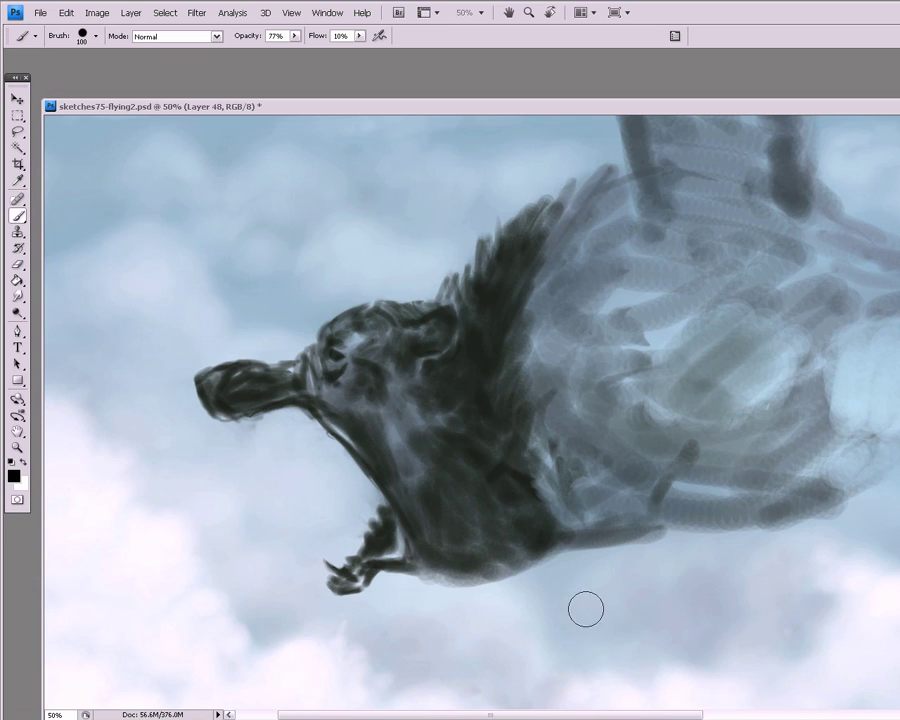
mouse_move(362, 296)
mouse_down()
mouse_move(388, 275)
mouse_move(444, 290)
mouse_up()
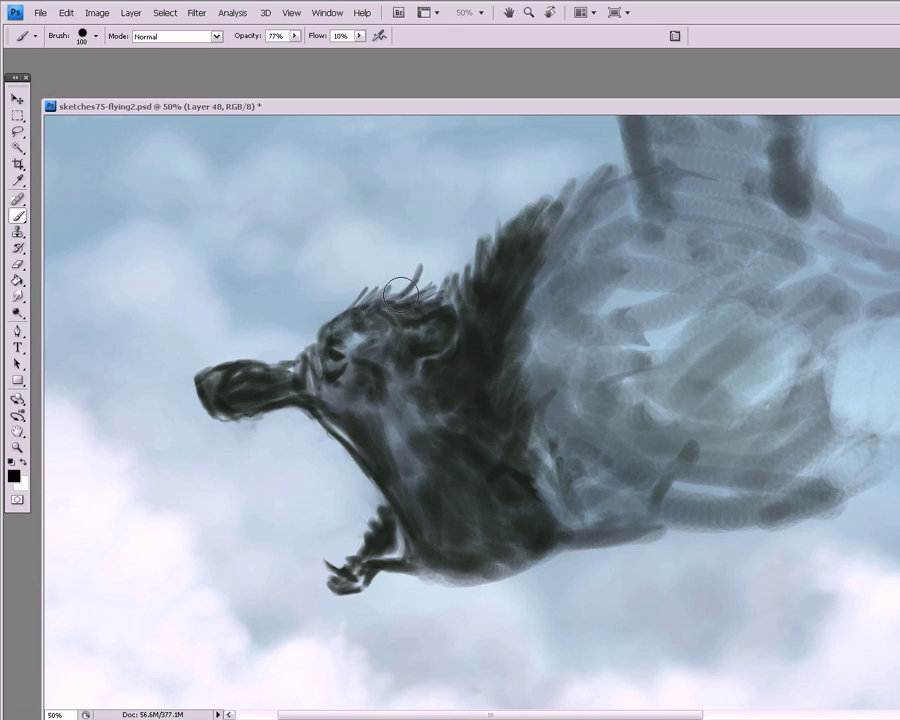
key(ctrl+minus)
key(ctrl+minus)
key(ctrl+minus)
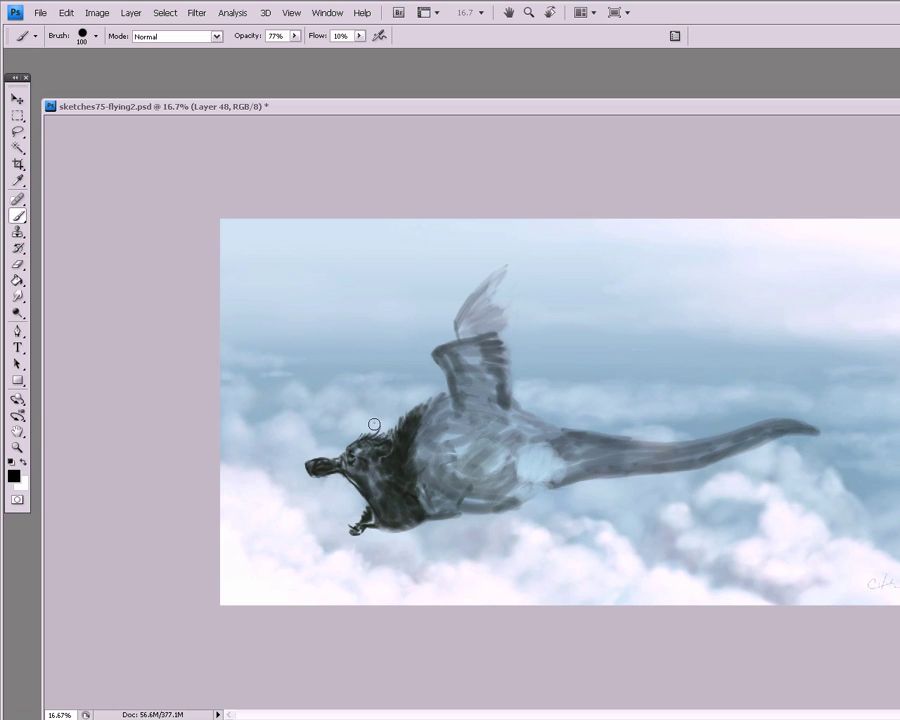
mouse_move(372, 424)
mouse_down()
mouse_move(383, 430)
mouse_move(362, 427)
mouse_up()
- Back at 50% on the head, add a lighter stroke near the eye
key(ctrl+plus)
key(ctrl+plus)
key(ctrl+plus)
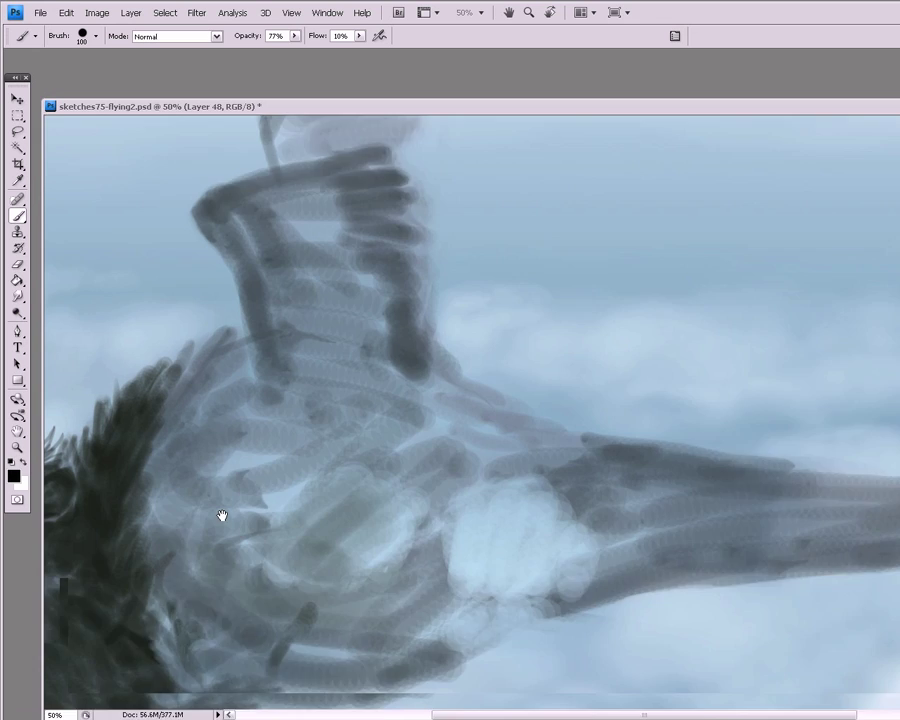
drag(221, 518, 646, 369)
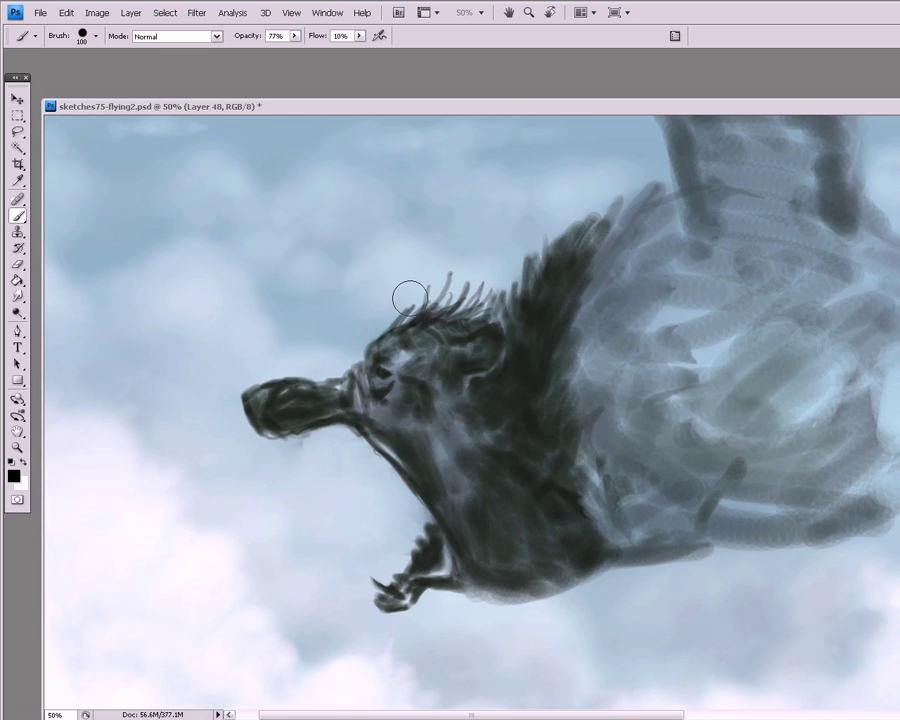
mouse_move(395, 325)
mouse_down()
mouse_move(382, 311)
mouse_move(368, 327)
mouse_up()
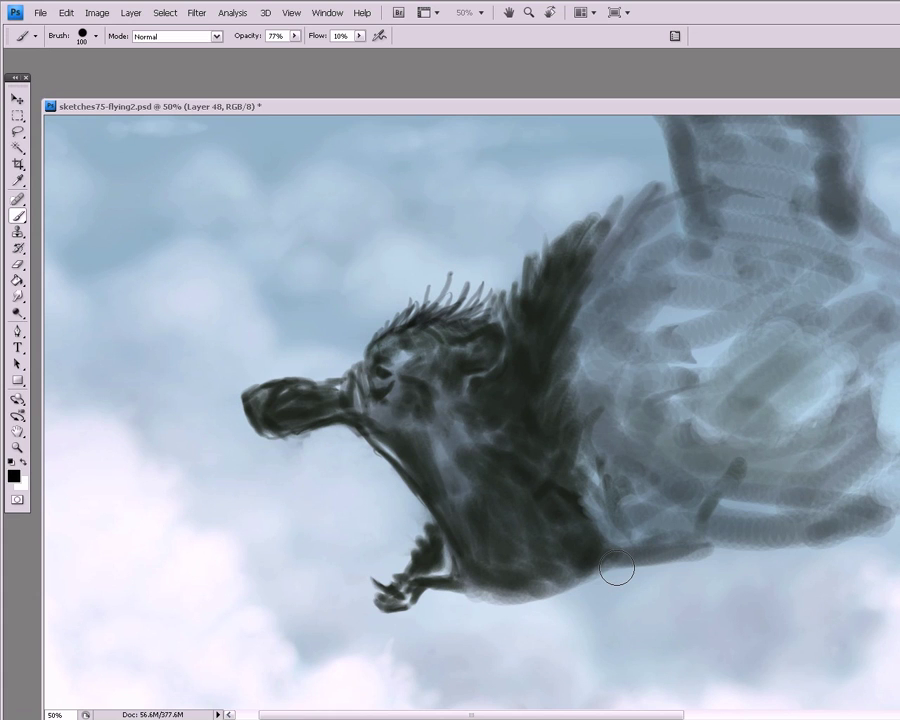
click(327, 12)
- Open a second window of sketches75-flying2.psd as a floating view zoomed to 6.25%
mouse_move(340, 29)
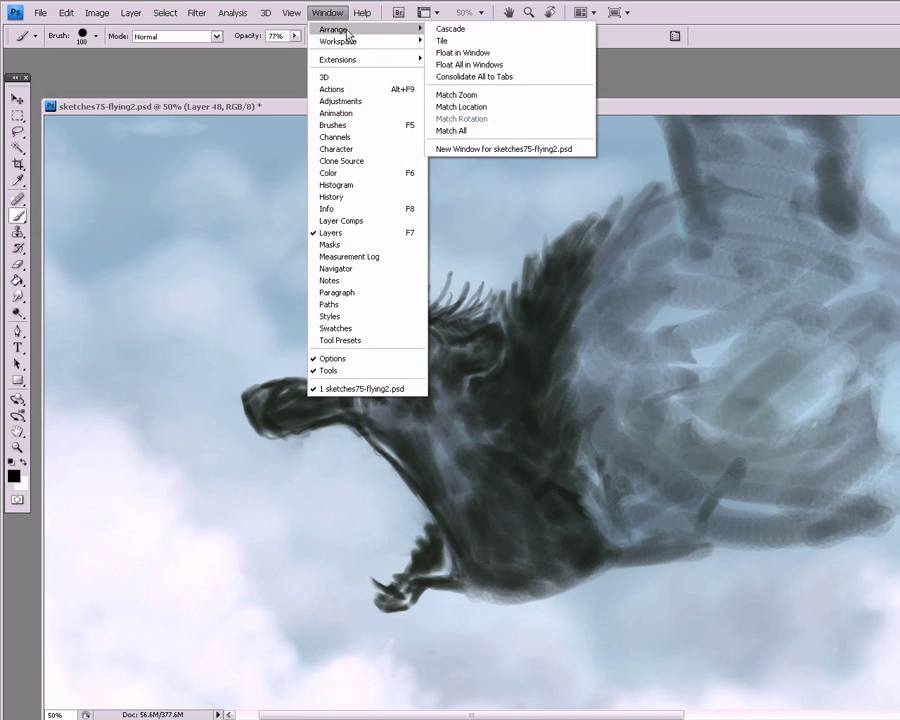
click(493, 150)
mouse_move(386, 122)
mouse_down()
mouse_move(378, 281)
mouse_move(382, 262)
mouse_up()
key(ctrl+minus)
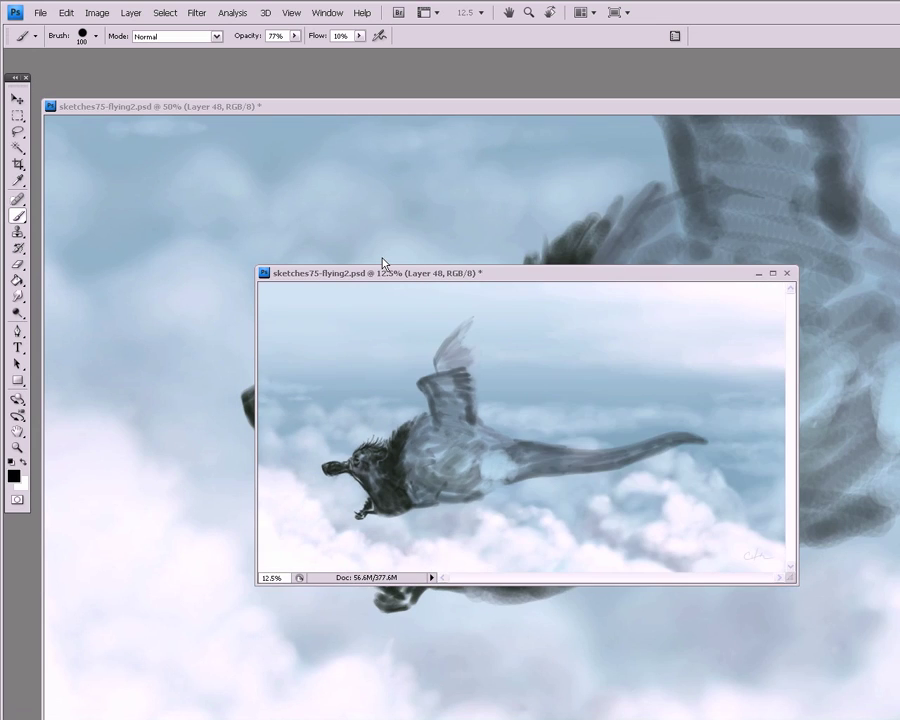
key(ctrl+minus)
- Place the small far view at the top right and fit the main view below it
drag(434, 274, 741, 72)
drag(482, 100, 490, 251)
drag(516, 622, 422, 531)
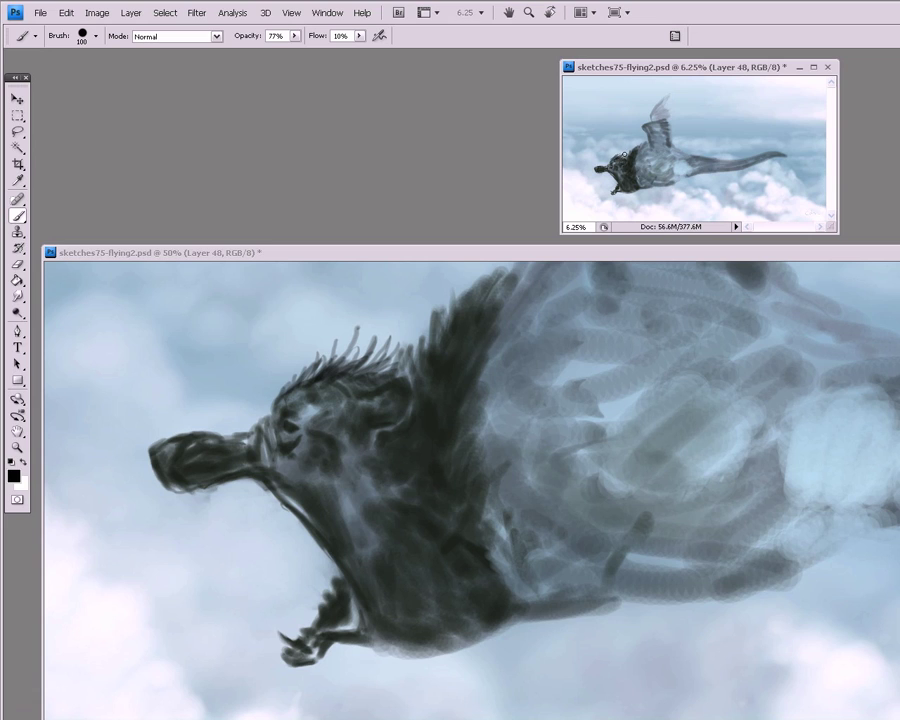
- Darken the head spikes, add a dark stroke under the jaw and atop the wing, comparing against the 6.25% view
drag(320, 380, 395, 328)
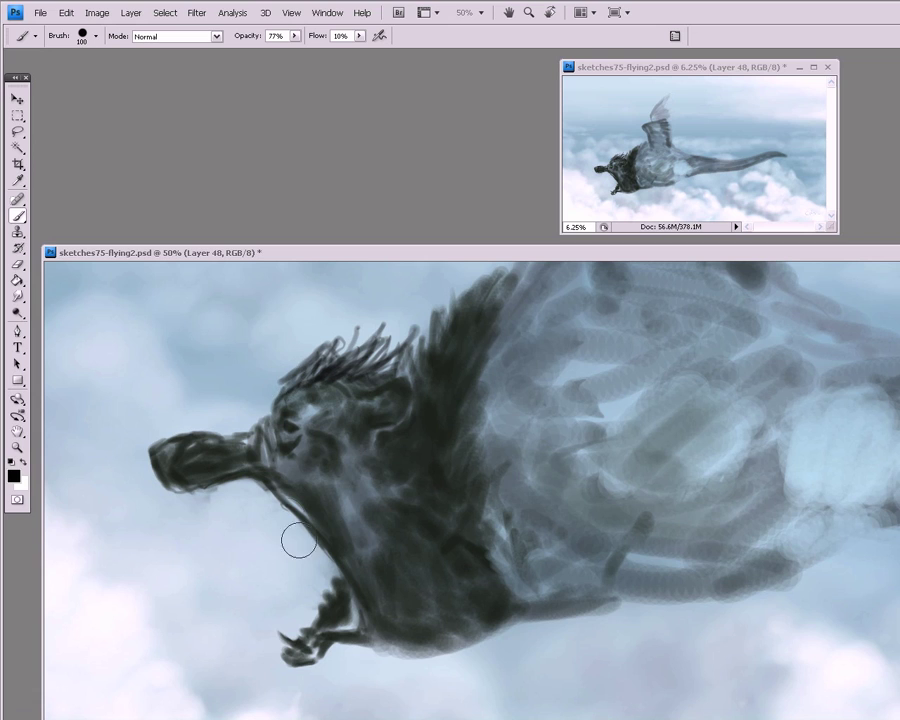
mouse_move(297, 538)
mouse_down()
mouse_move(255, 548)
mouse_move(196, 569)
mouse_move(227, 555)
mouse_move(217, 562)
mouse_move(285, 559)
mouse_move(283, 540)
mouse_move(263, 549)
mouse_move(297, 525)
mouse_move(305, 527)
mouse_move(299, 550)
mouse_move(314, 545)
mouse_move(330, 562)
mouse_move(292, 560)
mouse_move(282, 550)
mouse_move(300, 516)
mouse_move(256, 548)
mouse_move(203, 567)
mouse_move(273, 556)
mouse_move(256, 551)
mouse_move(284, 534)
mouse_move(278, 546)
mouse_move(300, 523)
mouse_move(300, 544)
mouse_move(309, 535)
mouse_move(297, 518)
mouse_move(318, 552)
mouse_up()
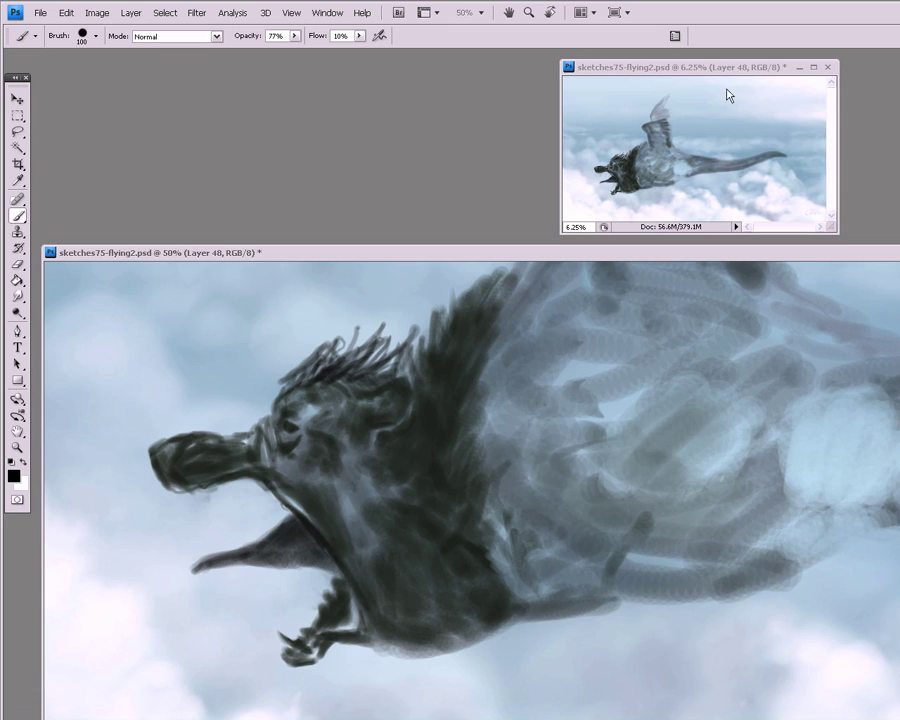
drag(705, 72, 704, 77)
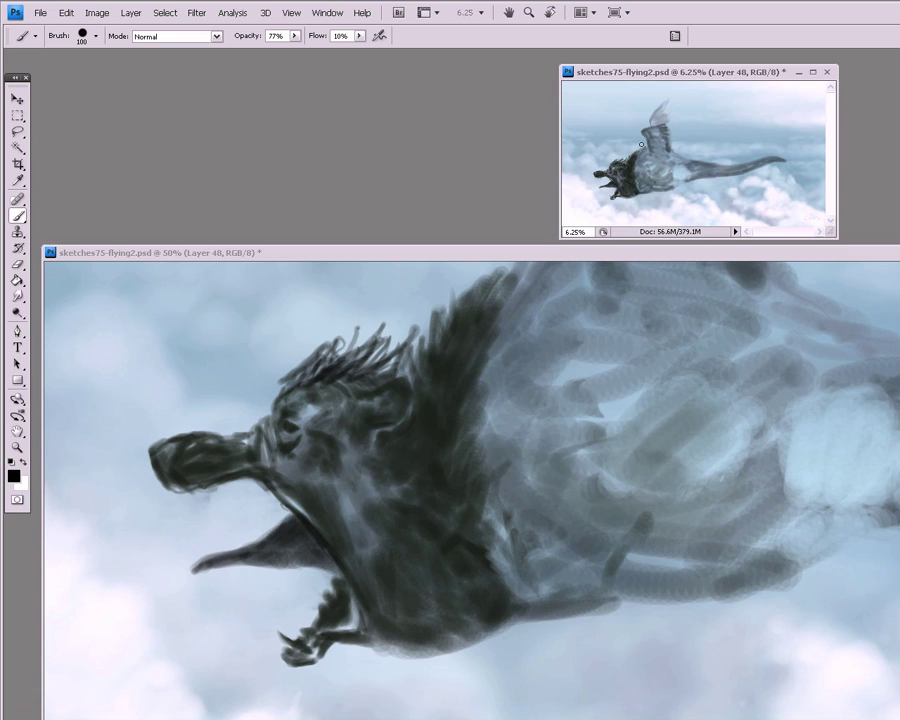
mouse_move(648, 156)
mouse_down()
mouse_move(645, 148)
mouse_move(644, 161)
mouse_up()
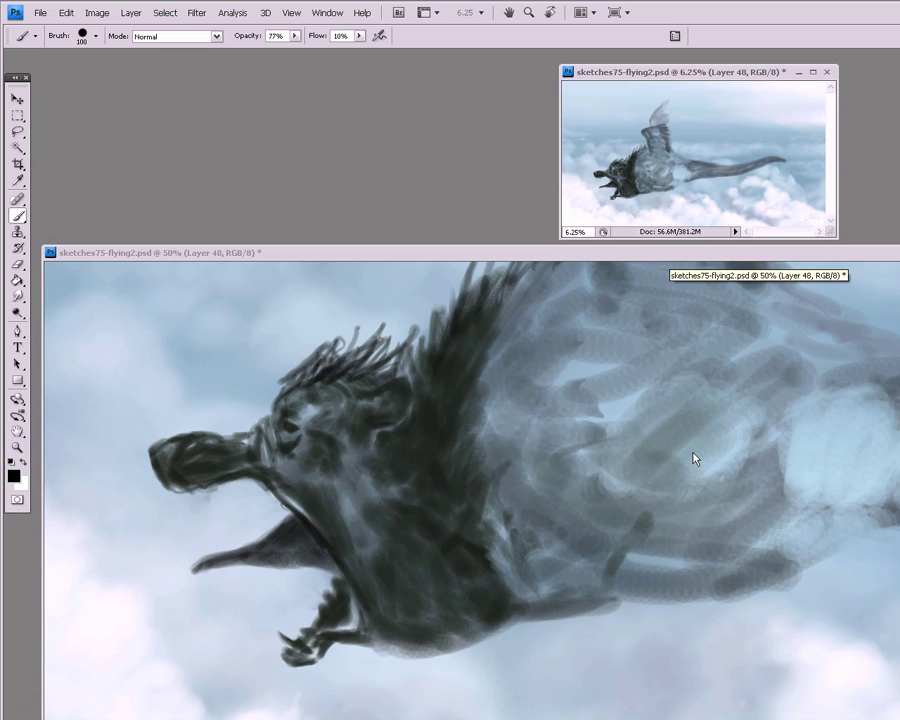
click(594, 251)
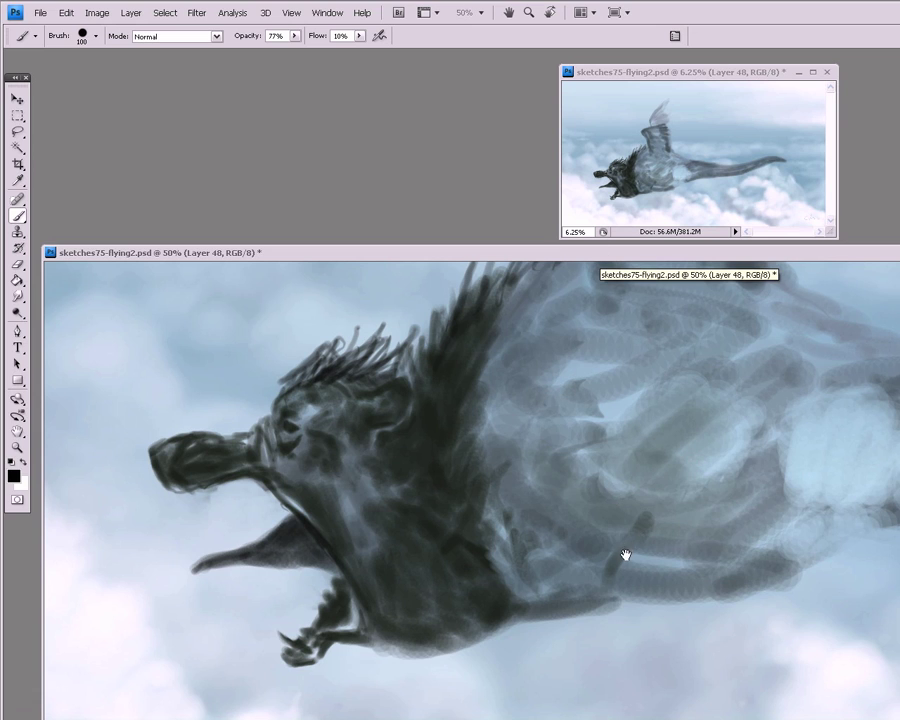
drag(627, 553, 617, 585)
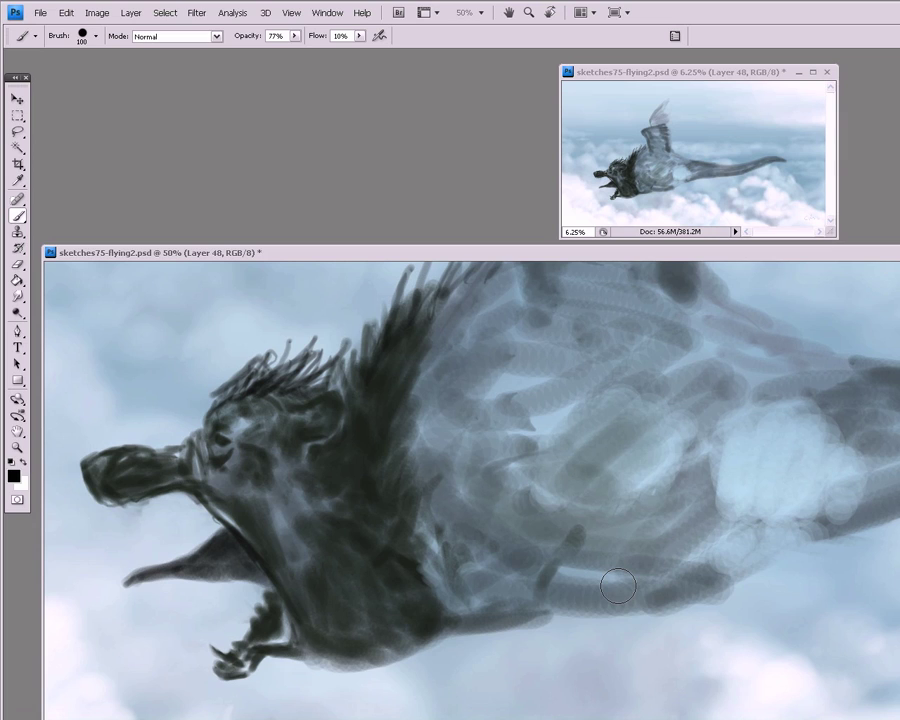
click(689, 74)
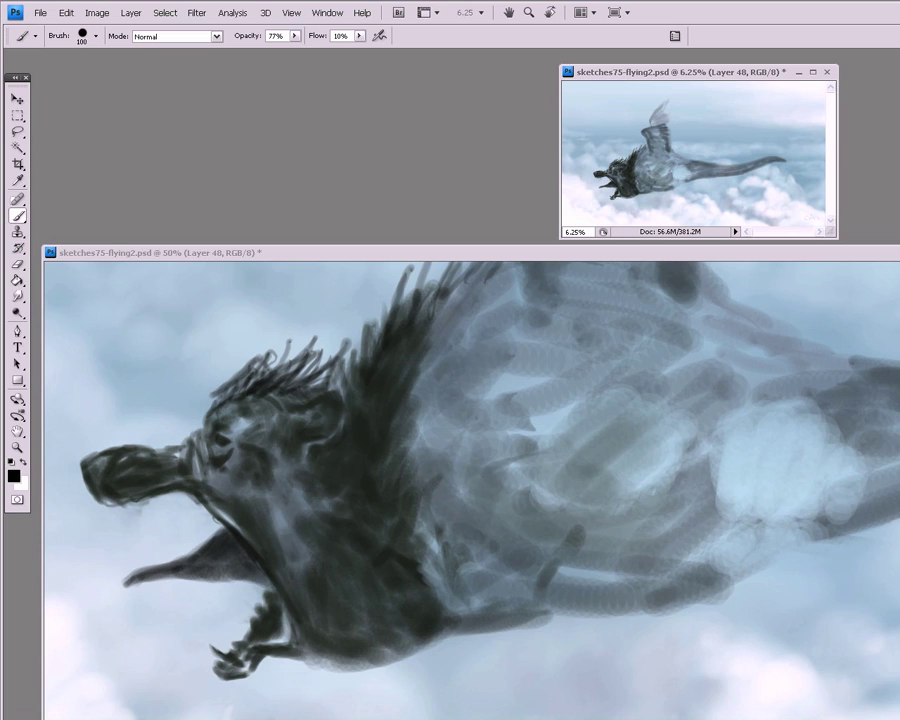
- Undo the head hair and protruding lower jaw strokes with Ctrl+Z
key(ctrl+z)
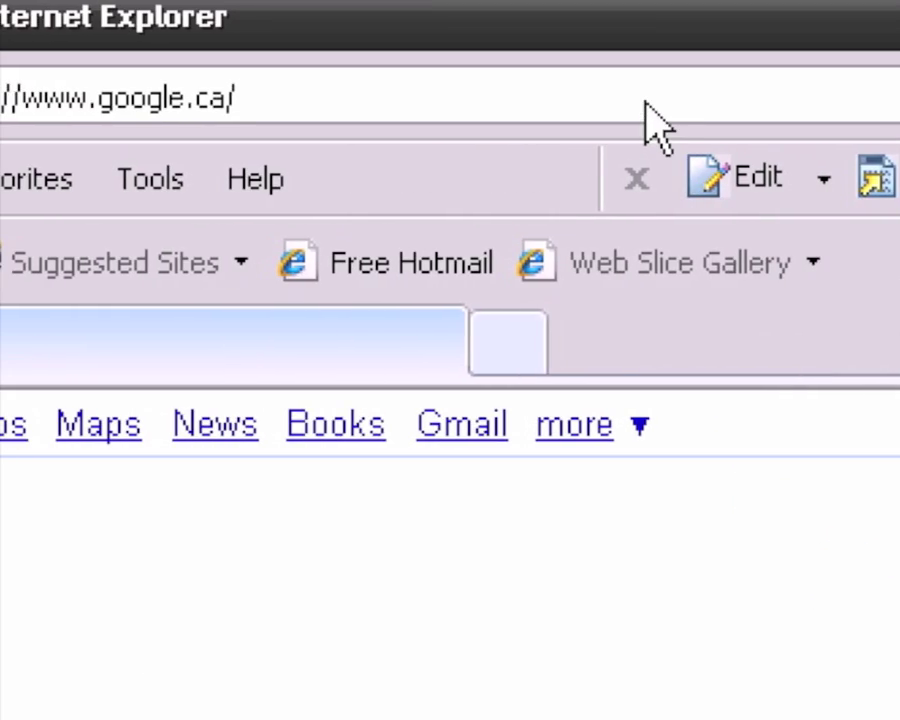
click(643, 97)
text(www.schoolism)
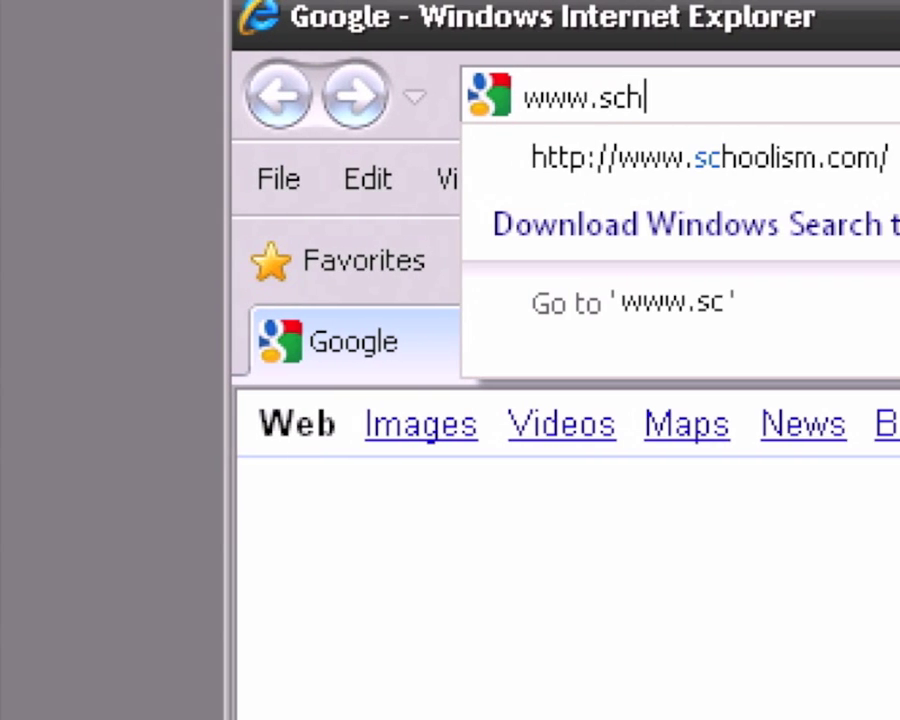
text(.com)
key(Return)
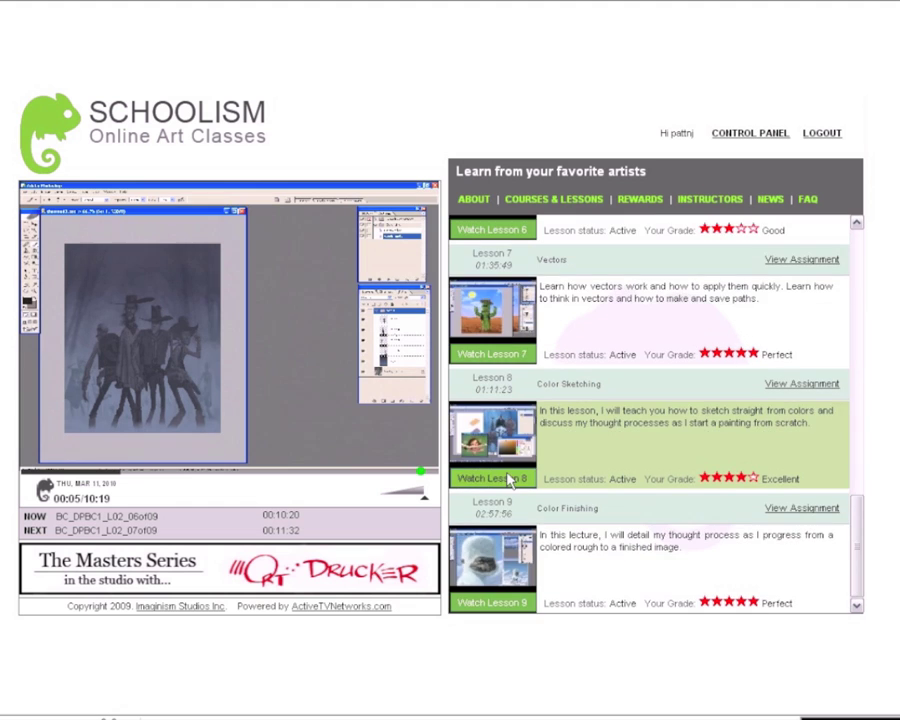
click(495, 477)
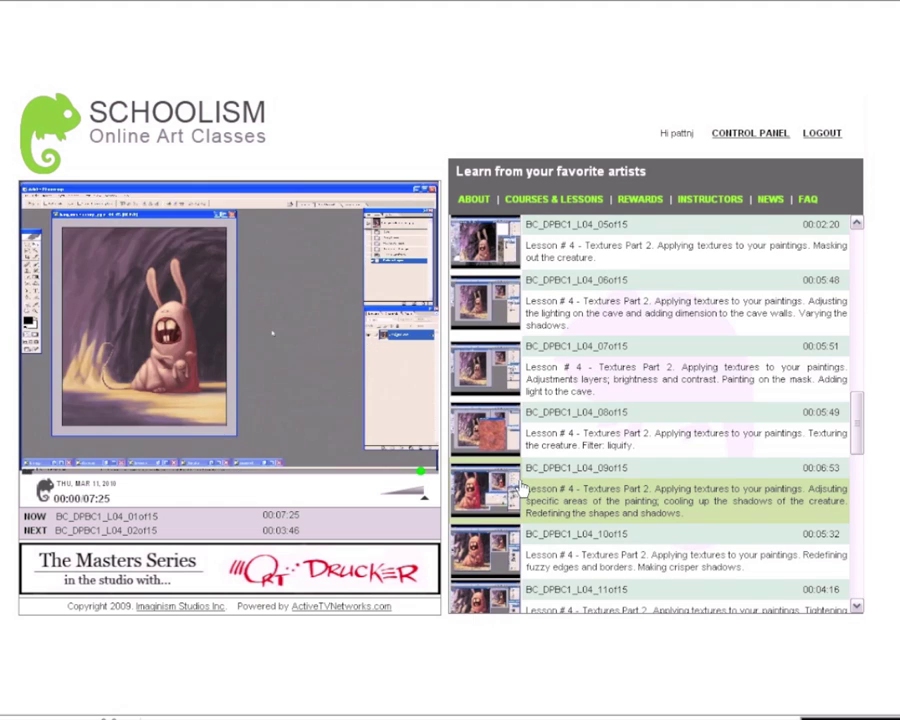
- Try the lesson video full screen, exit with Esc, and scroll down to Lesson 5
scroll(514, 484, down, 3)
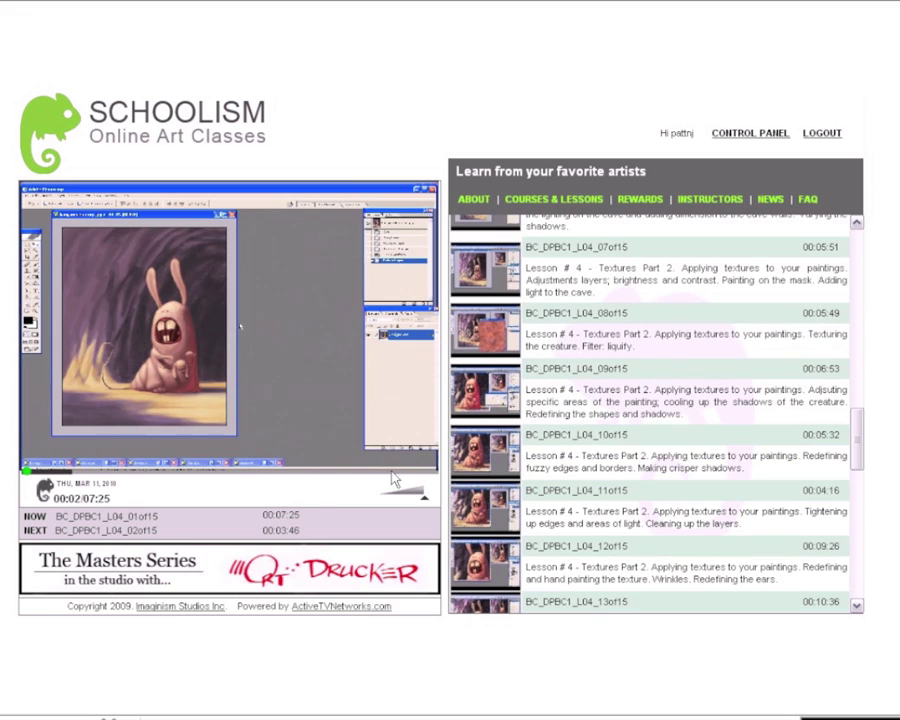
mouse_move(171, 510)
click(286, 492)
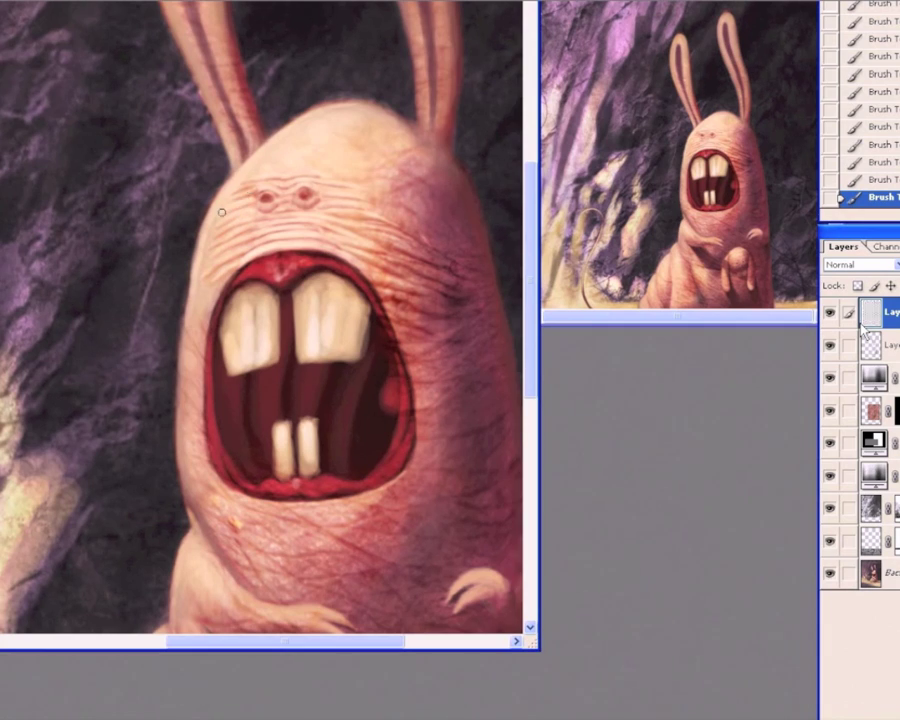
key(Escape)
scroll(590, 357, down, 5)
scroll(590, 357, down, 1)
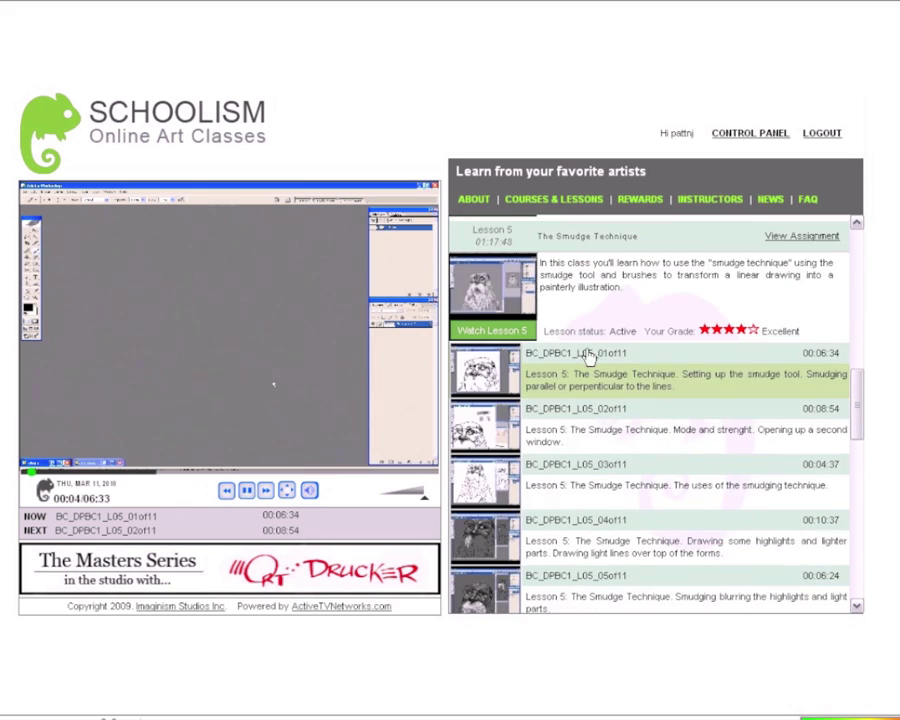
- Play the BC_DPBC1_L05_02of11 chapter on opening a second window full screen
click(492, 430)
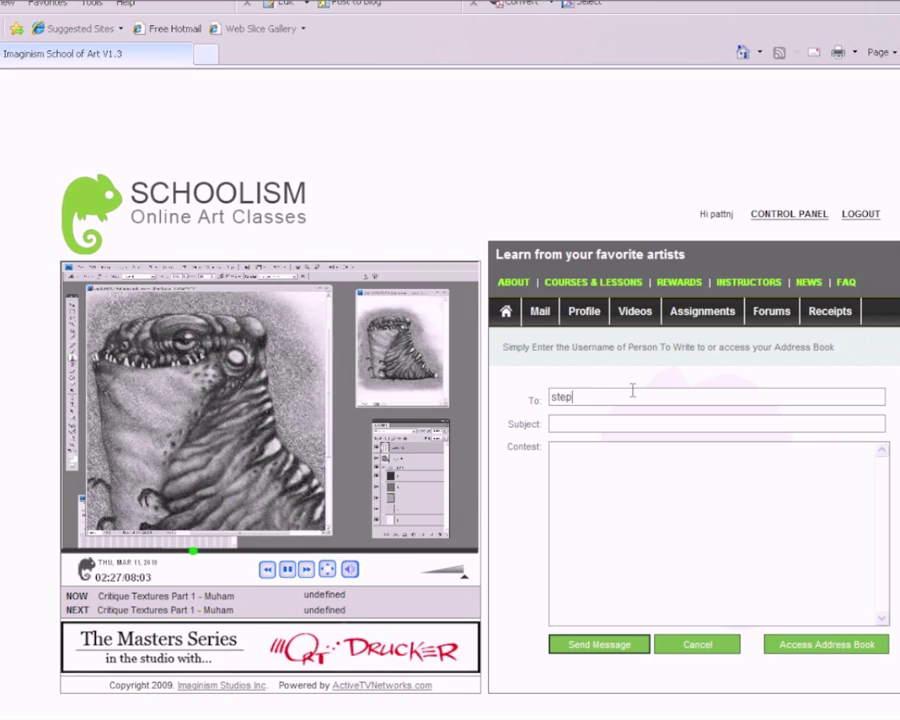
- Address the message to the recipient's username, subject 'question', and start the body with a greeting and thanks
text(hen sil)
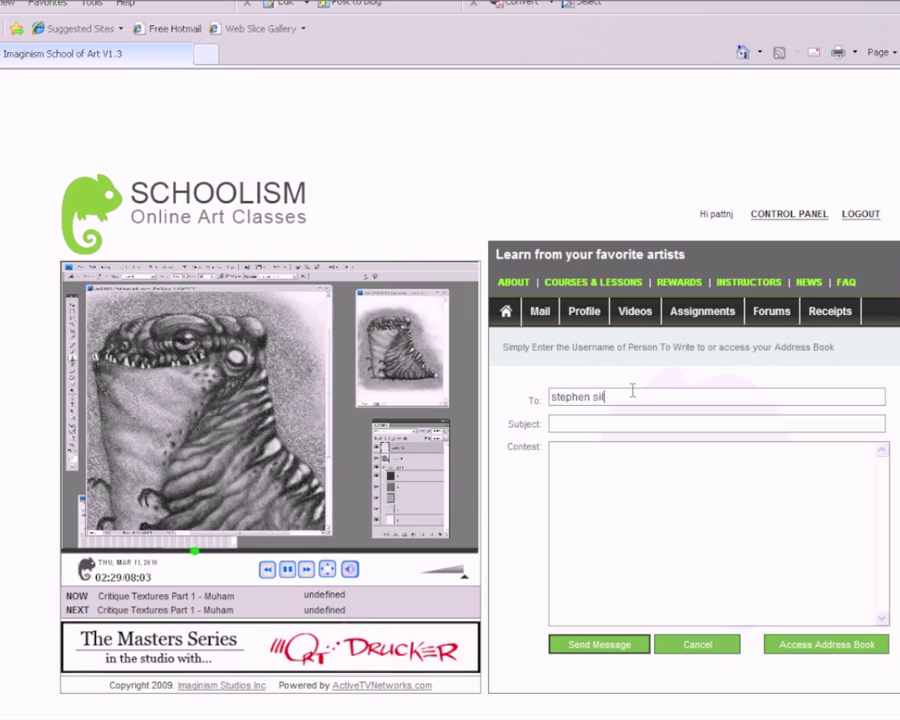
text(ver)
click(607, 425)
text(question)
key(Tab)
text(Hi Stephen,)
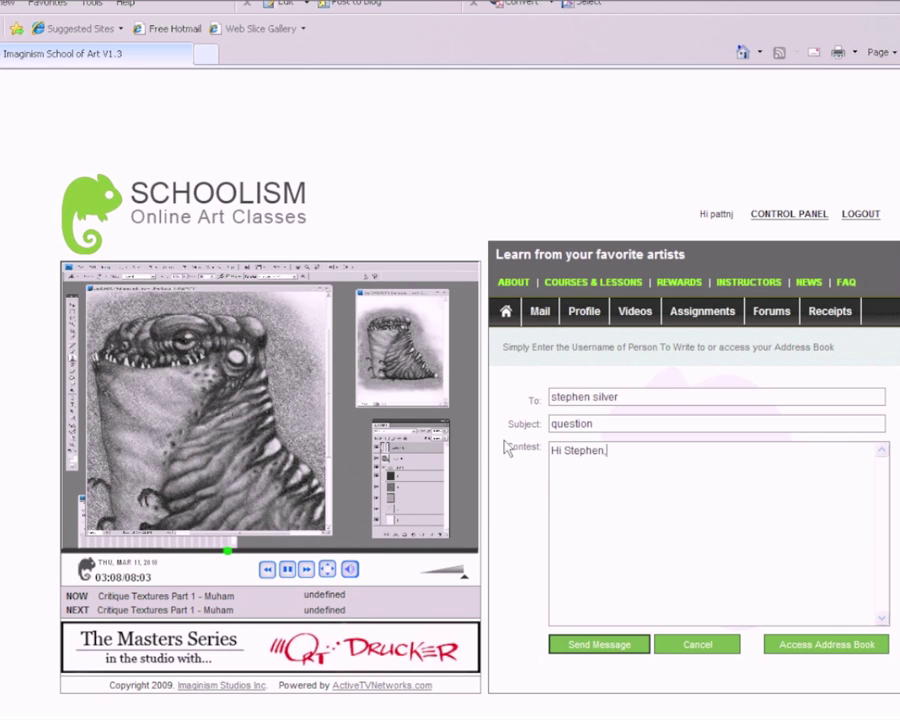
key(Return)
key(Return)
text(Thank y)
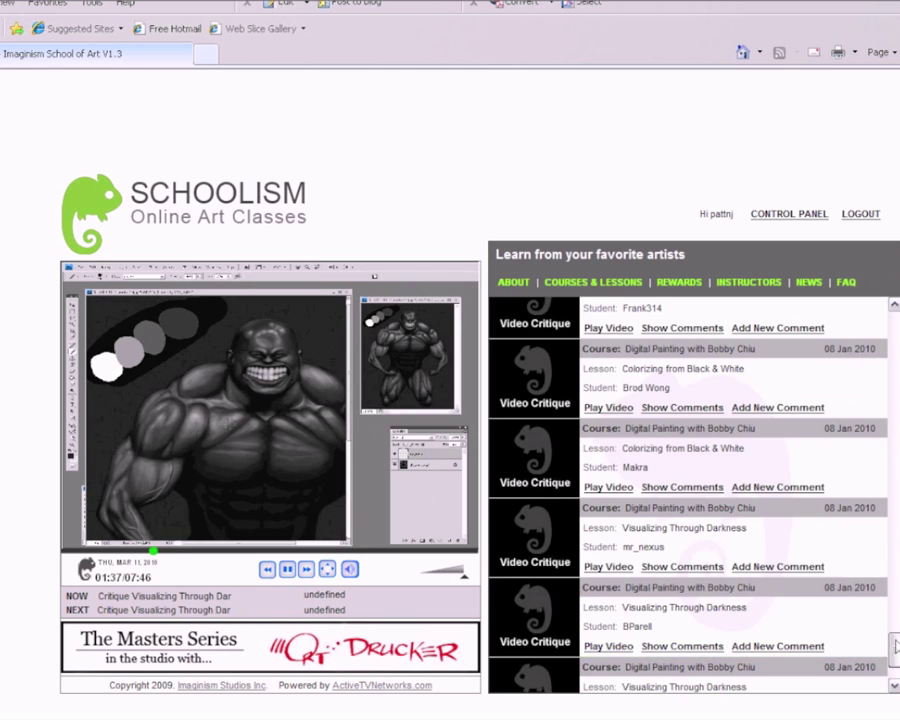
- Move Layer 0 above Set 1, zoom the main view to 50% and center the creature's head
scroll(700, 500, down, 5)
scroll(690, 490, up, 5)
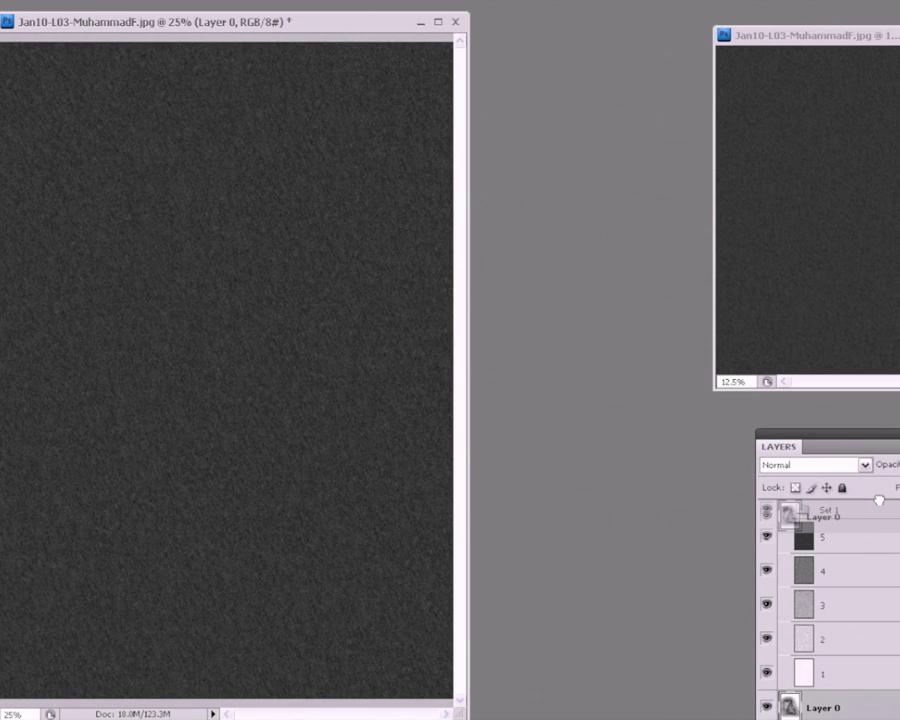
drag(878, 500, 889, 490)
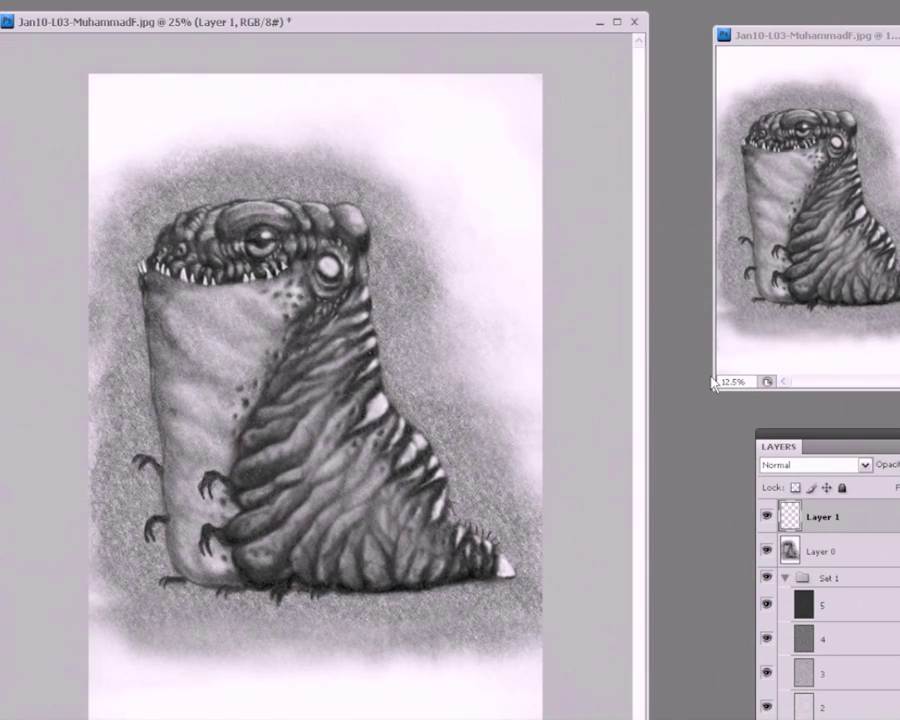
key(ctrl+plus)
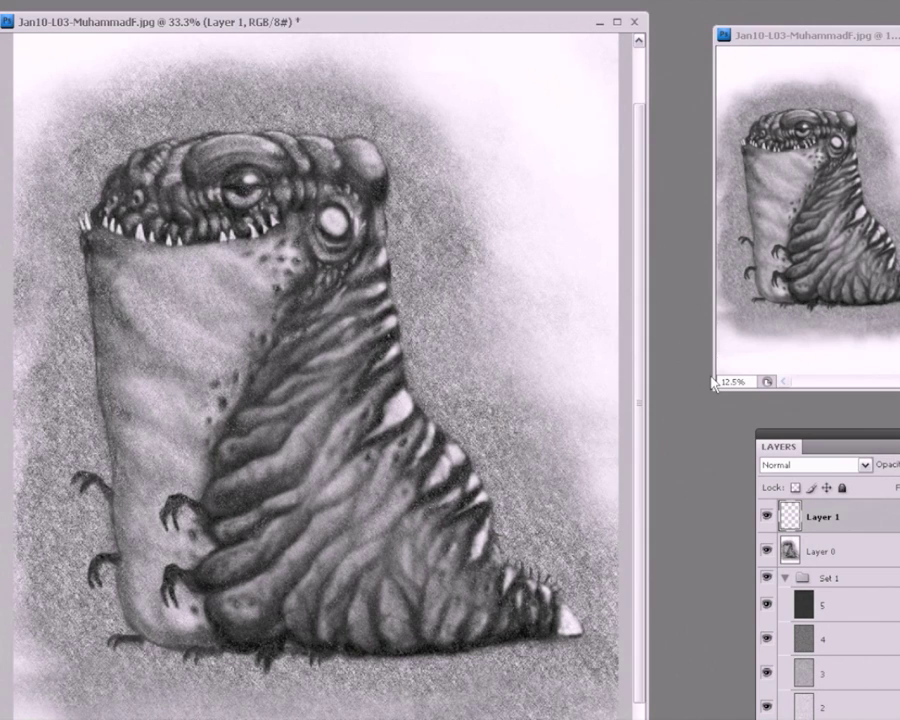
key(ctrl+plus)
drag(201, 471, 251, 576)
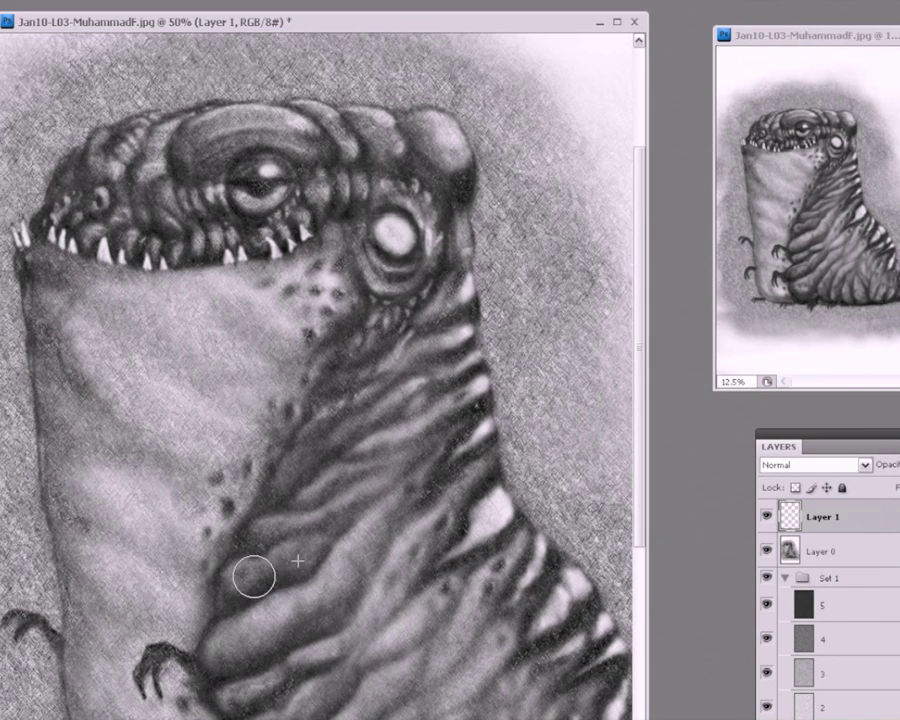